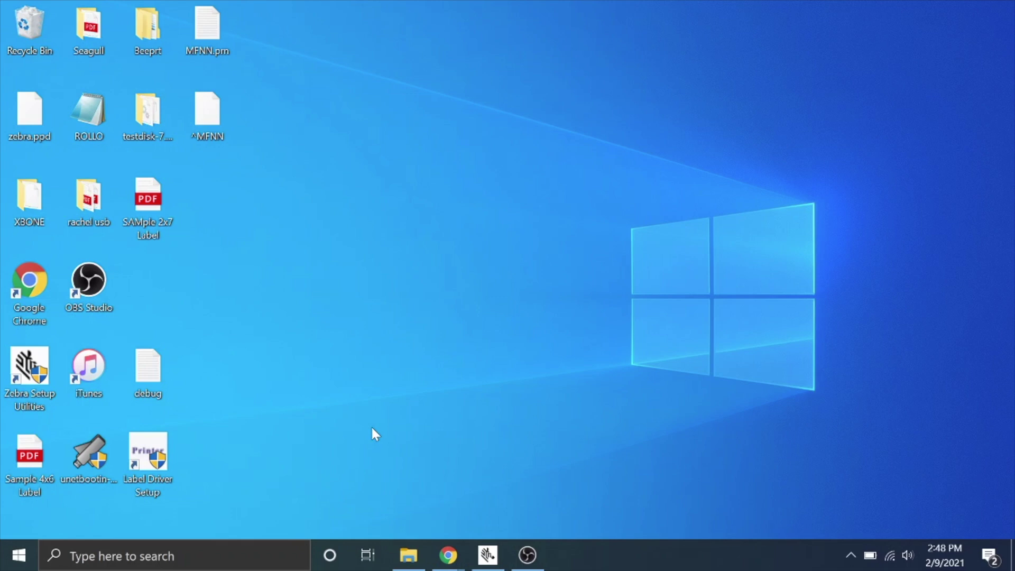
Search Windows for "printer", open Printers & scanners, and open the printing preferences of the ZDesigner LP 2844-Z printer
left_click(144, 558)
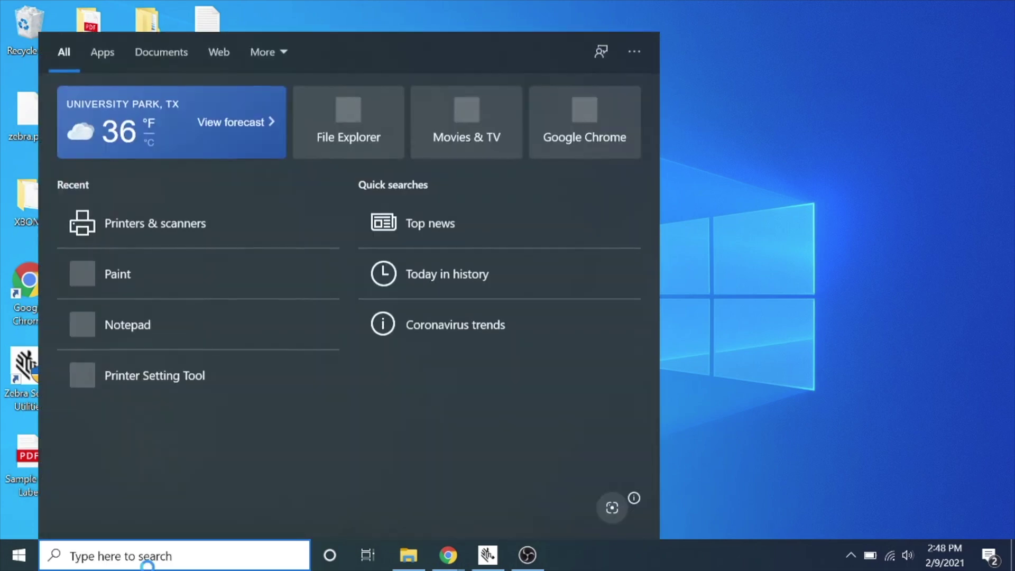
type("printer")
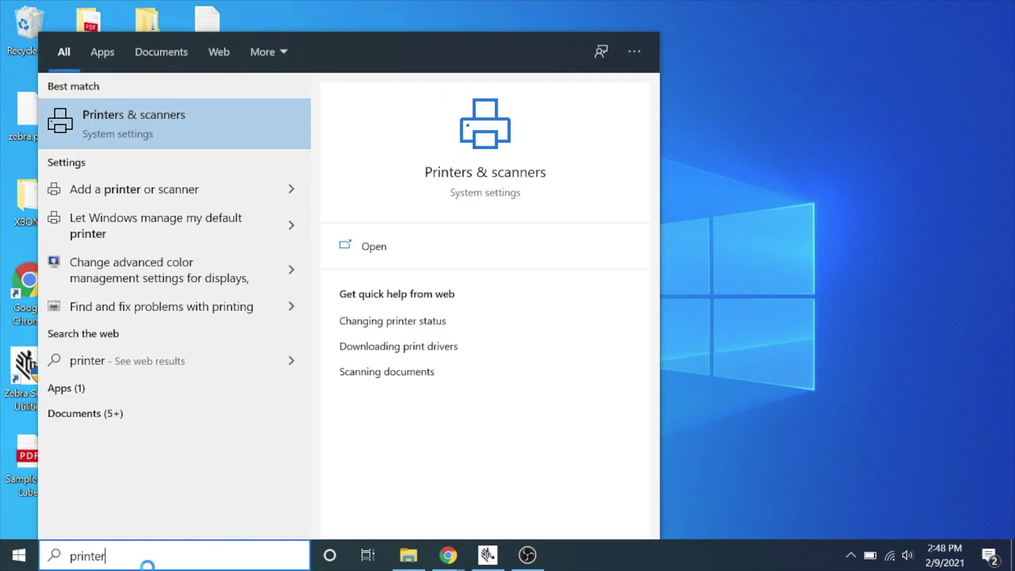
key("Return")
scroll(792, 300, "down", 5)
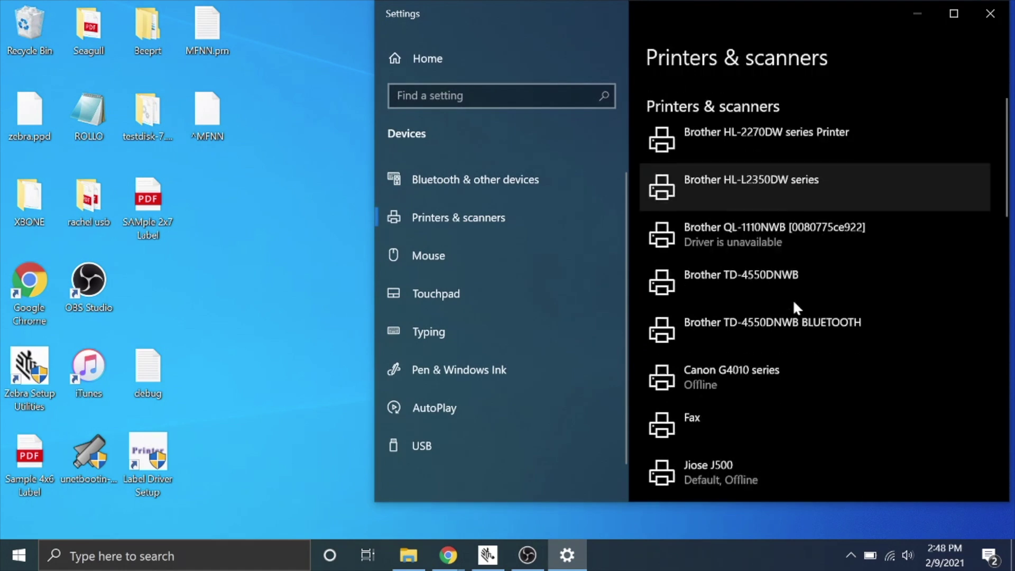
scroll(793, 304, "down", 7)
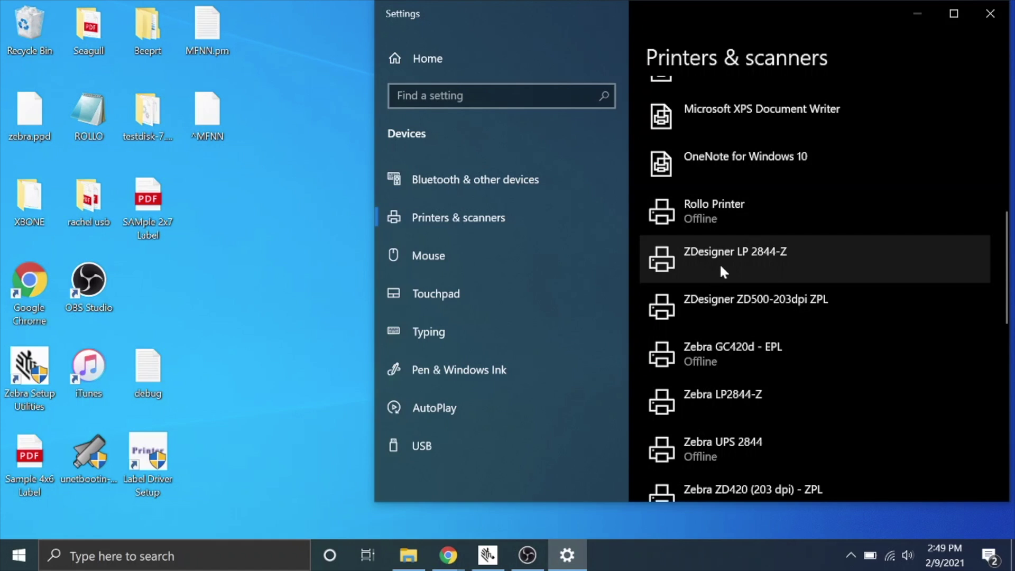
left_click(692, 255)
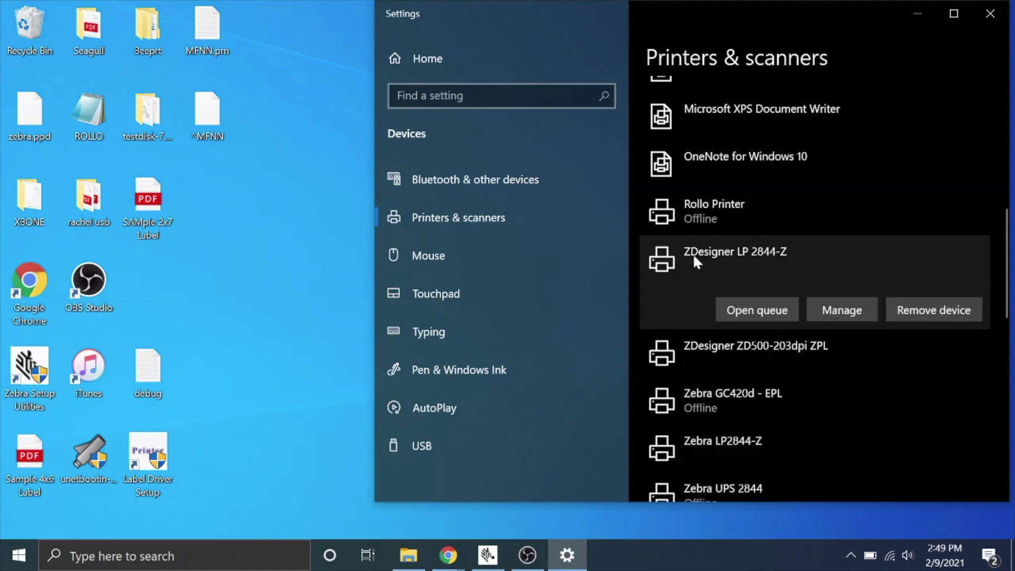
left_click(842, 310)
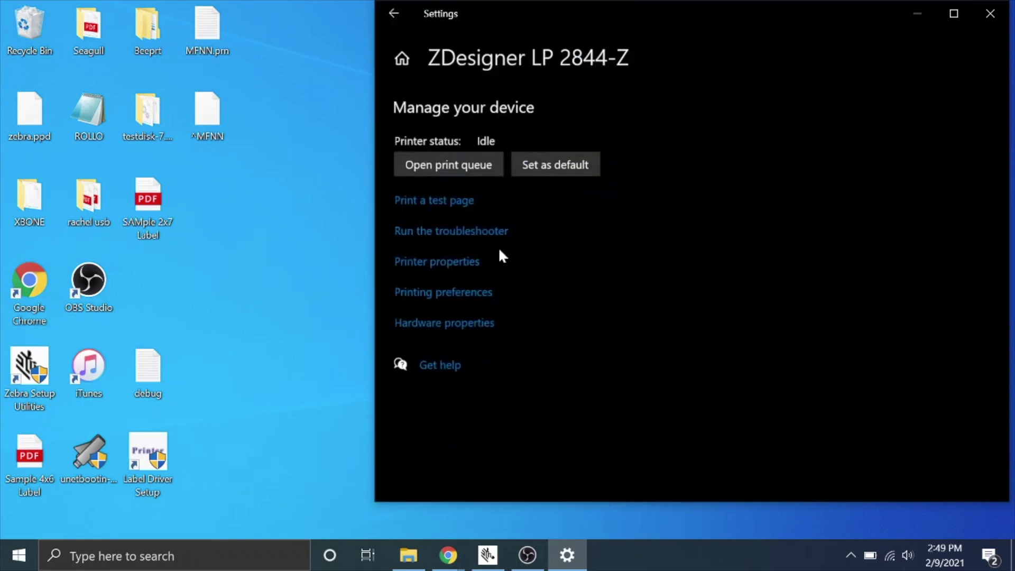
left_click(411, 293)
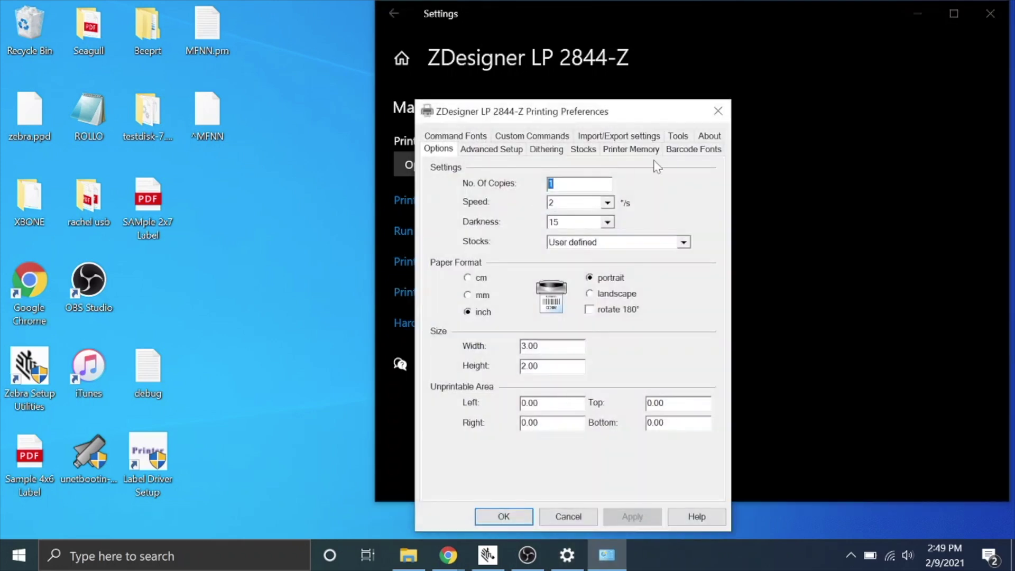
Examine the driver's About information and the Action and Print command types among the printer tools
left_click(710, 136)
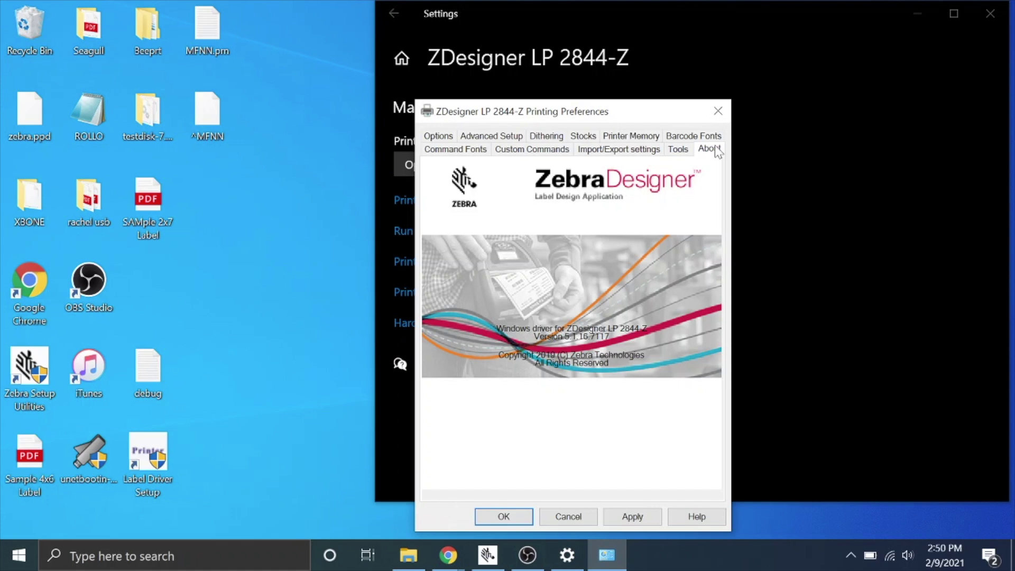
left_click(678, 150)
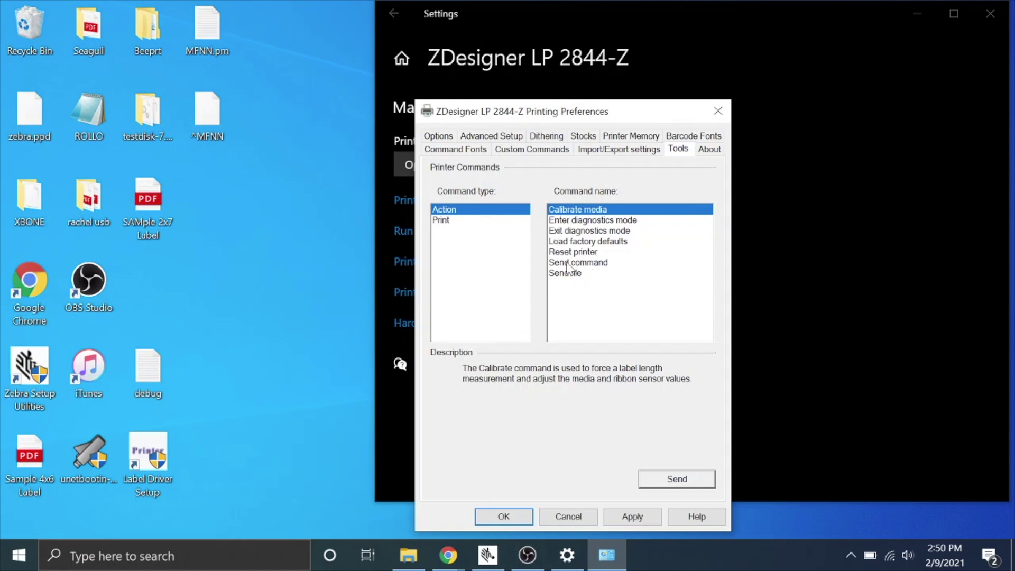
left_click(448, 220)
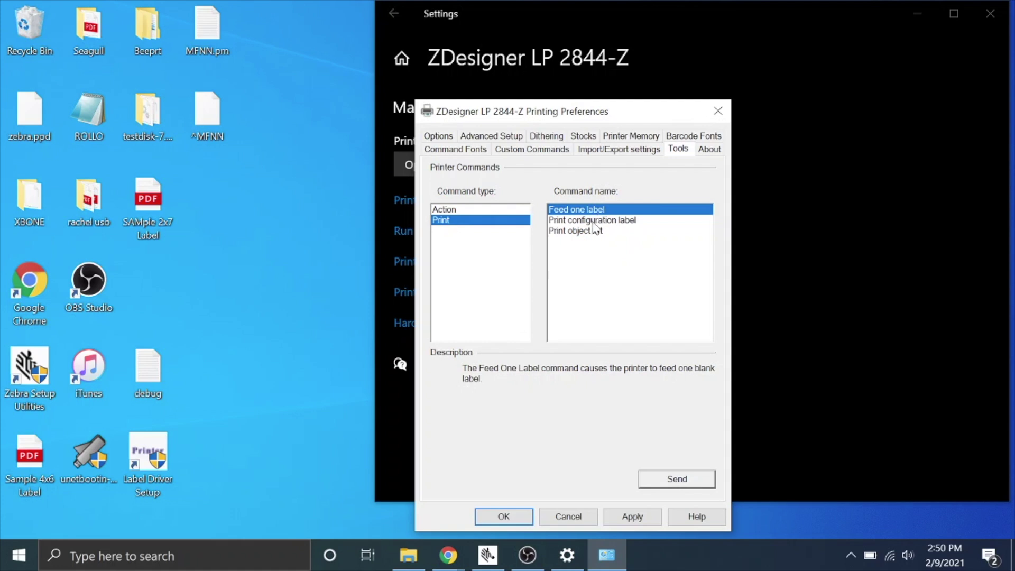
left_click(481, 209)
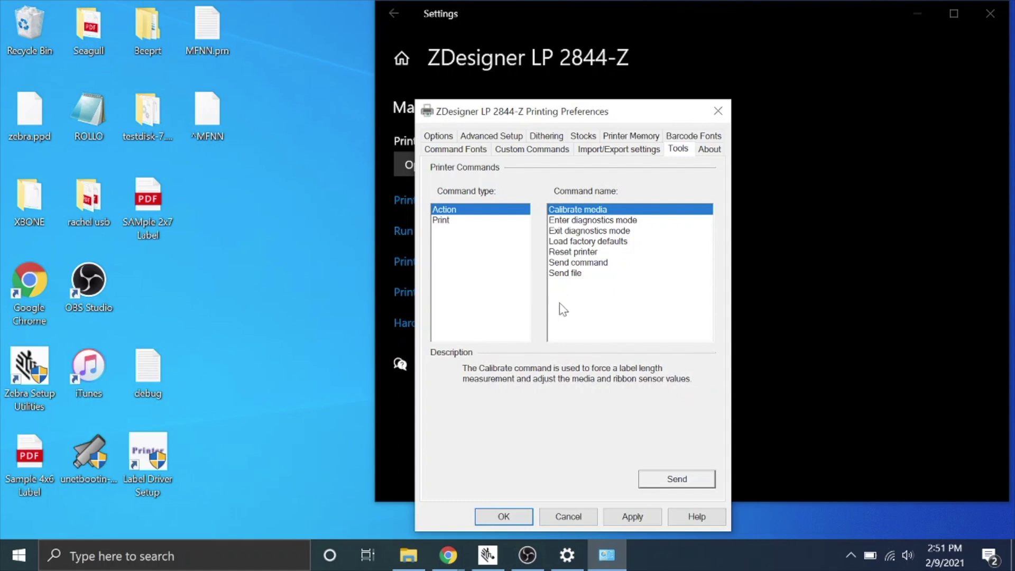
Select the Send file action command and take a look at its file selection dialog without choosing a file
left_click(558, 274)
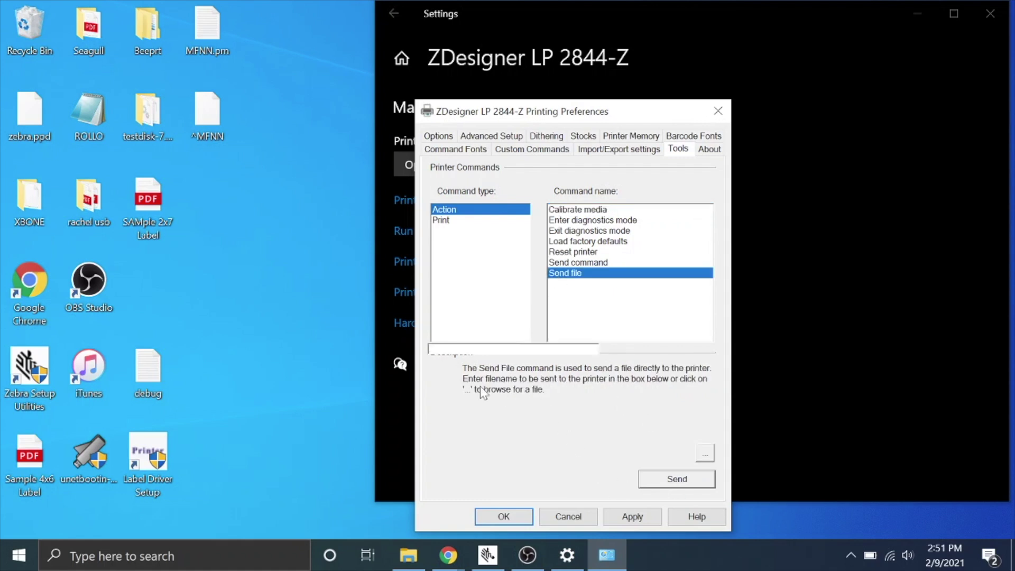
left_click(706, 454)
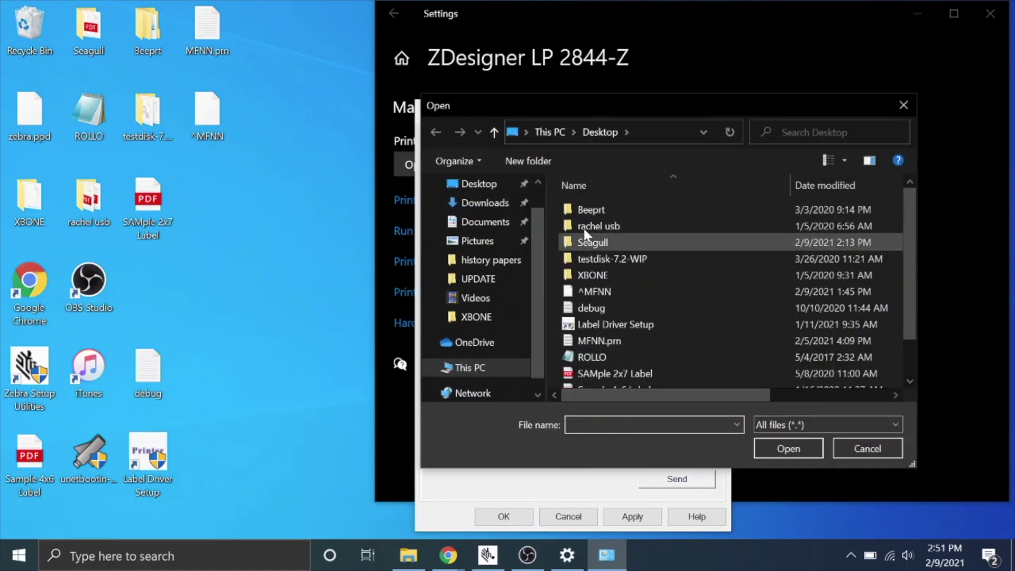
left_click(854, 448)
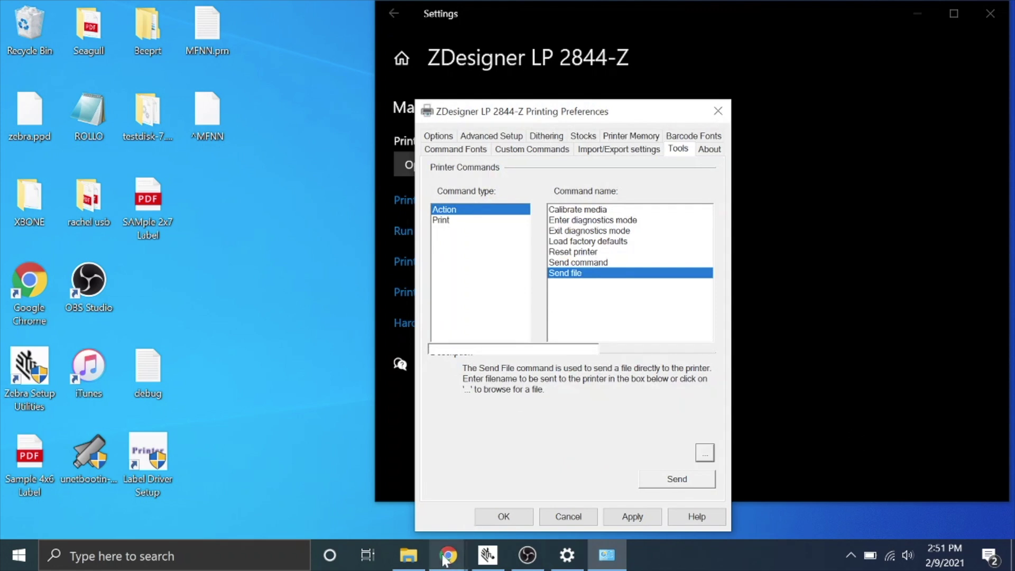
Switch to the Google Drive page in Chrome and download the ^MFNN file
mouse_move(448, 555)
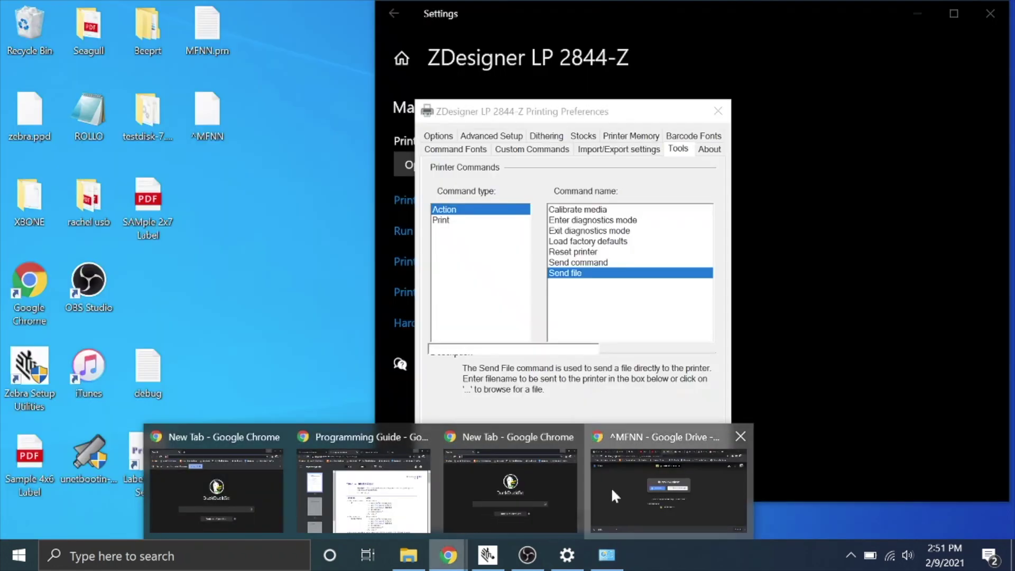
left_click(612, 487)
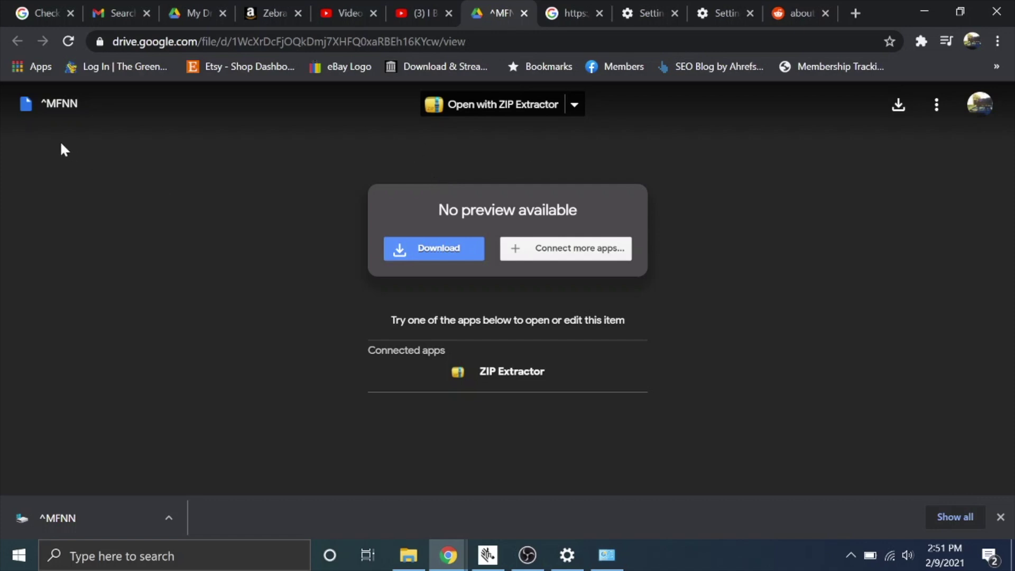
left_click(903, 109)
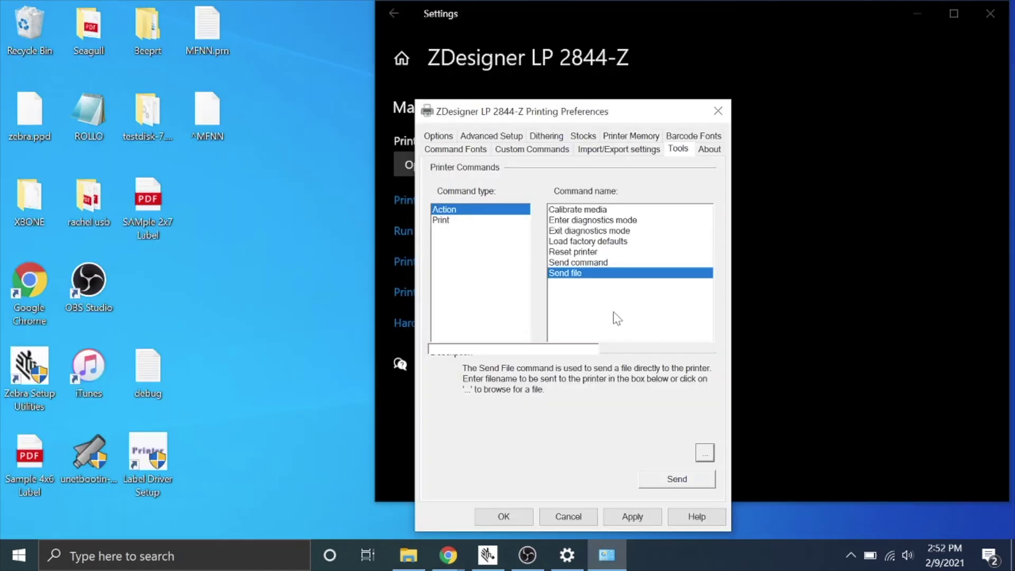
Open the file selection for the Send file command and browse the Downloads and Desktop folders
left_click(704, 458)
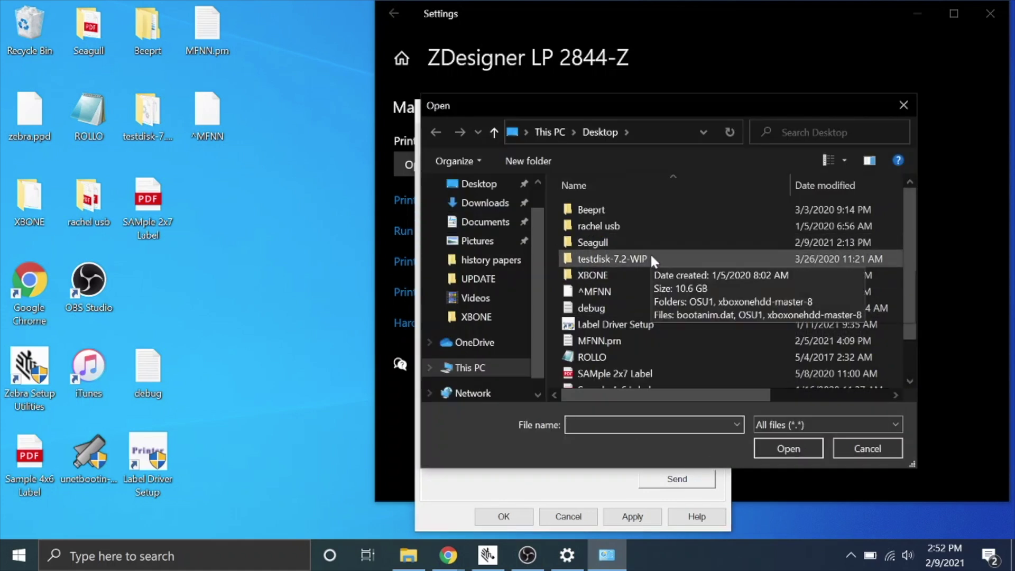
left_click(510, 206)
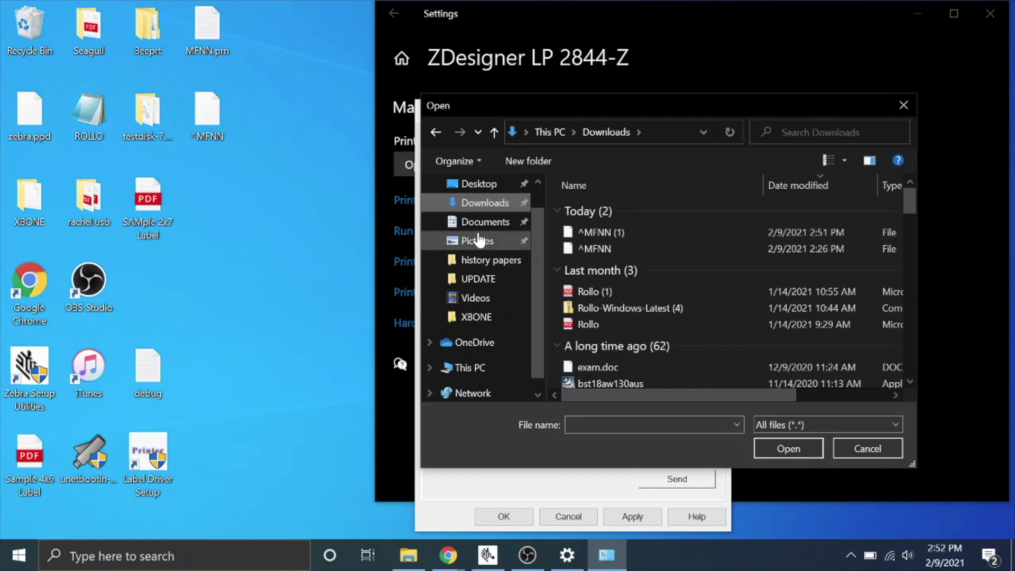
scroll(479, 241, "down", 1)
scroll(469, 225, "up", 3)
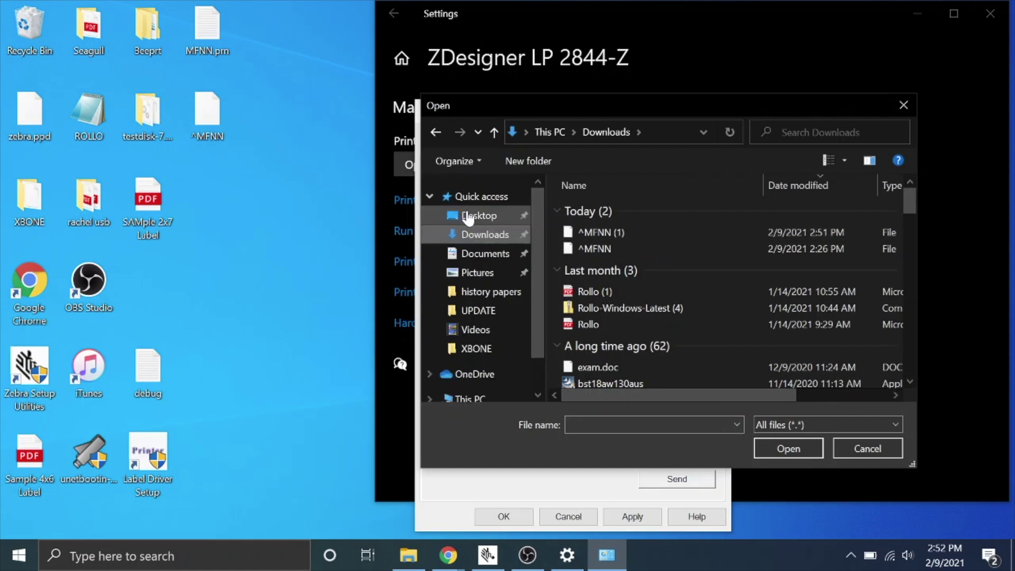
left_click(469, 217)
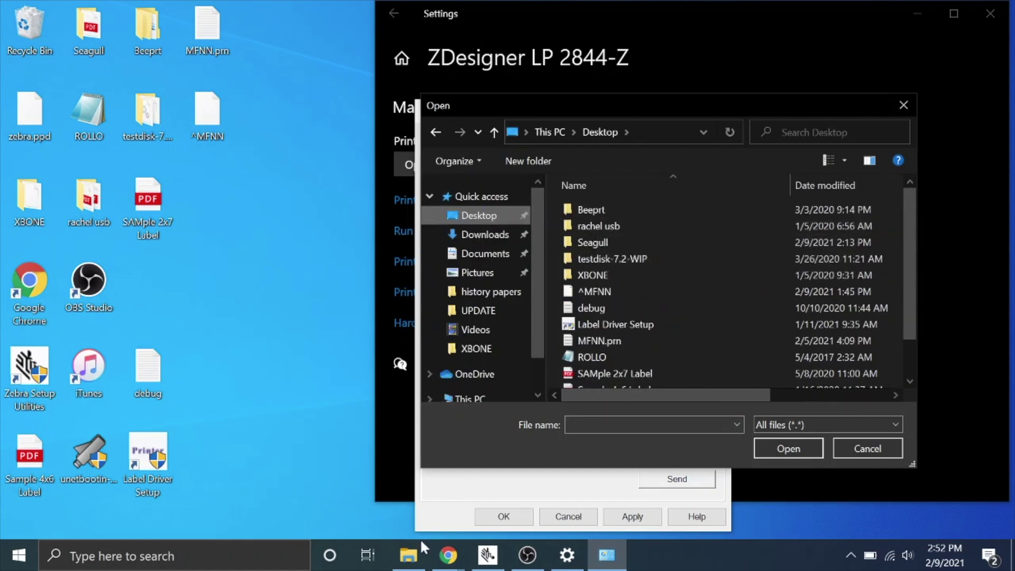
Switch to Chrome, show the downloaded ^MFNN (1) file in its folder, and return to the file selection
mouse_move(448, 555)
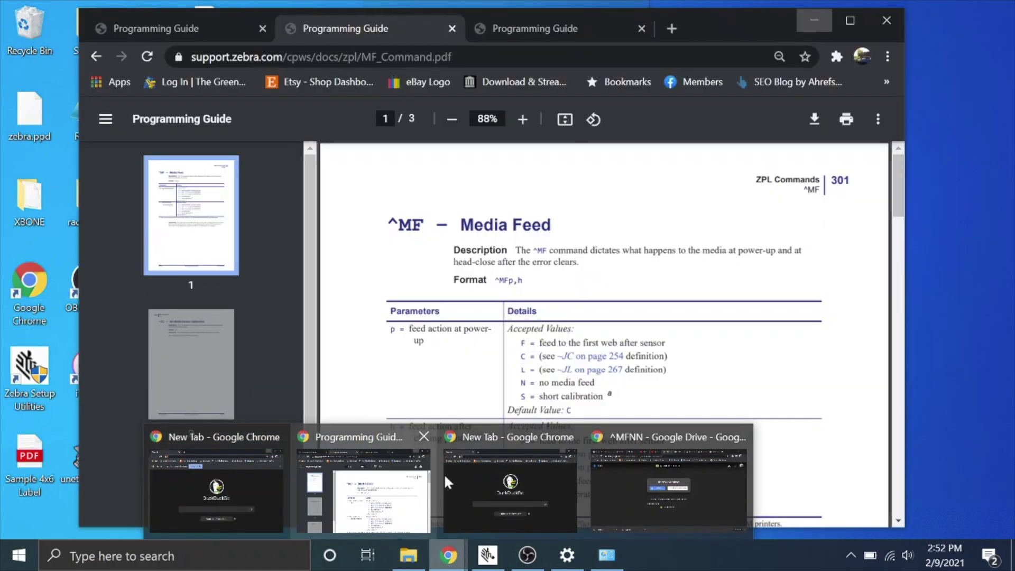
left_click(608, 465)
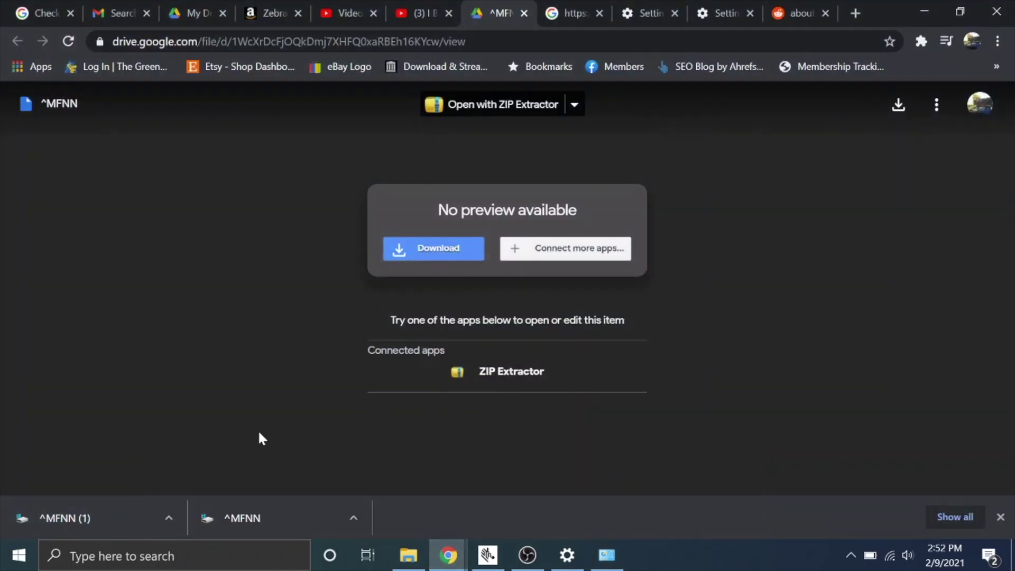
left_click(168, 518)
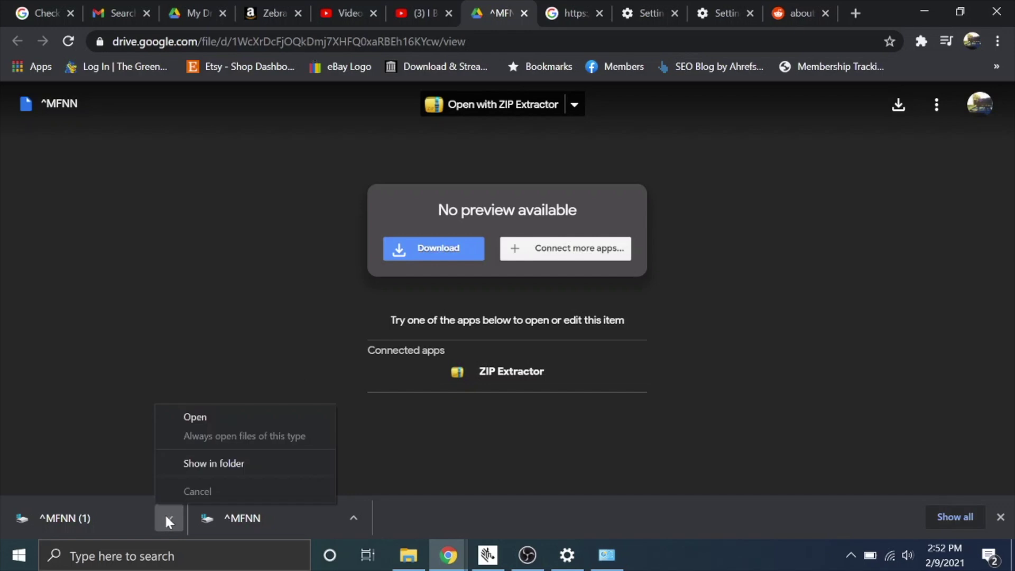
left_click(211, 464)
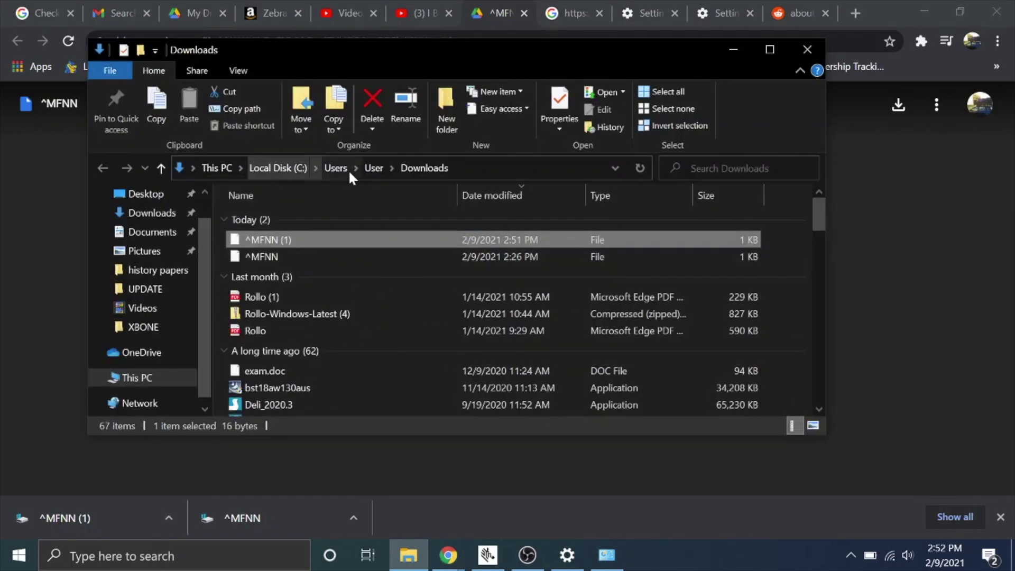
left_click(733, 49)
left_click(921, 10)
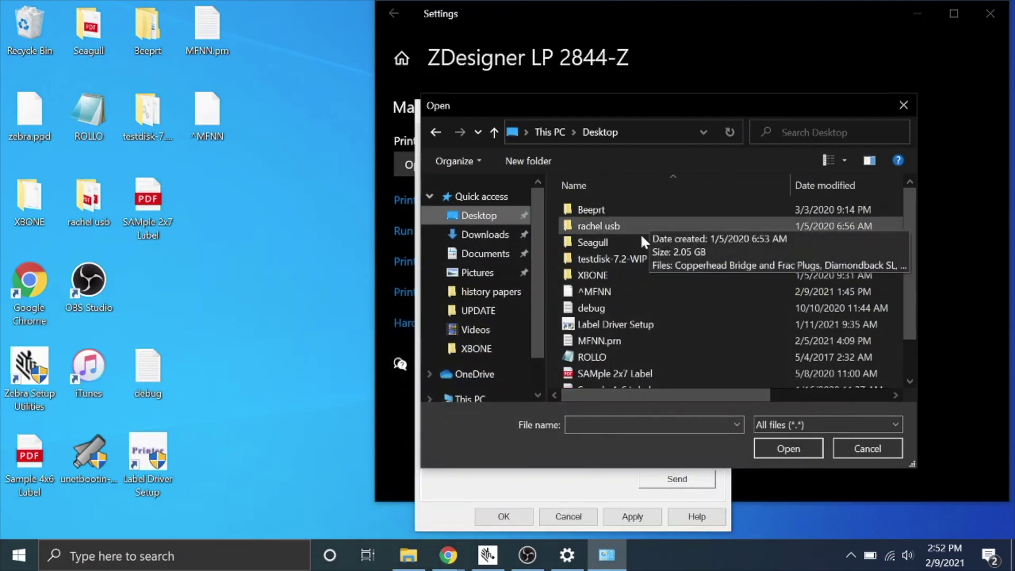
Choose ^MFNN from Downloads as the file for the Send file command, send it to the printer, and apply the preferences
left_click(485, 235)
left_click(598, 246)
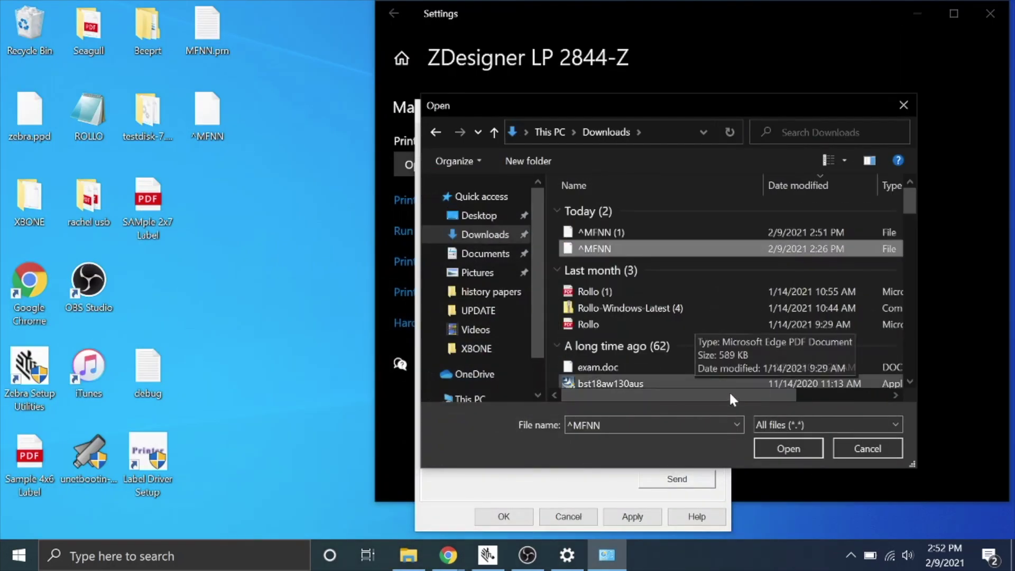
left_click(787, 449)
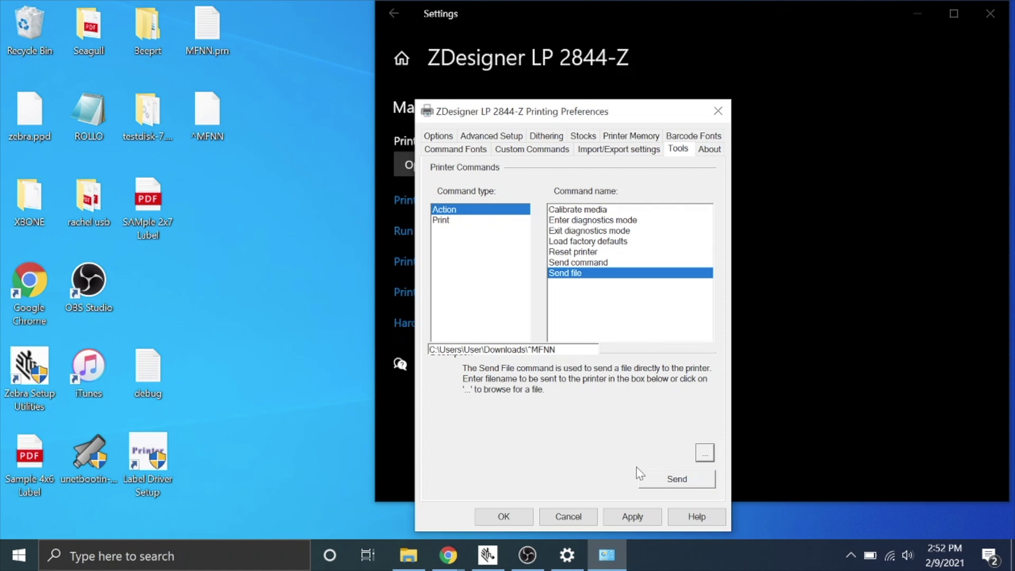
left_click(656, 486)
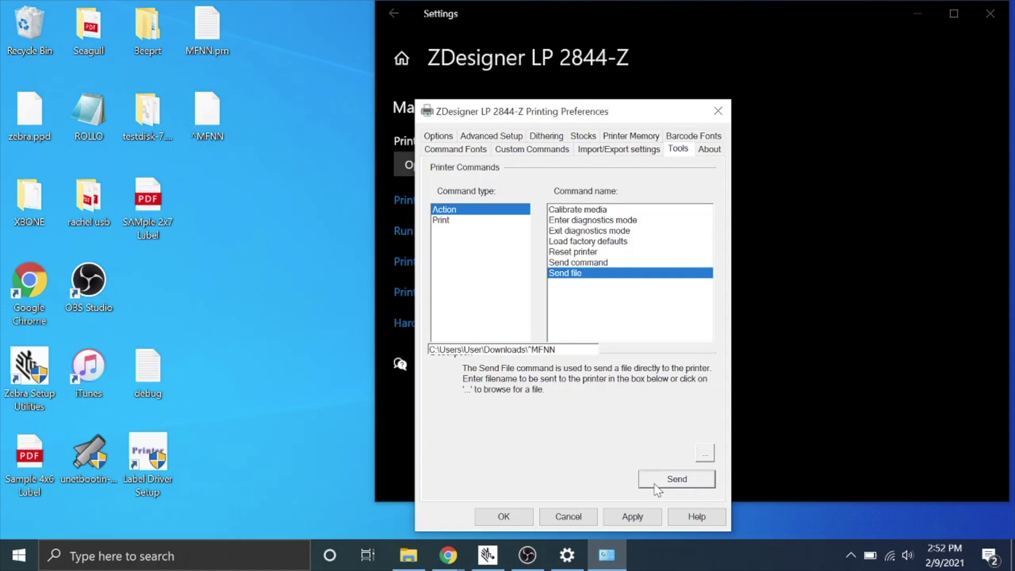
left_click(630, 518)
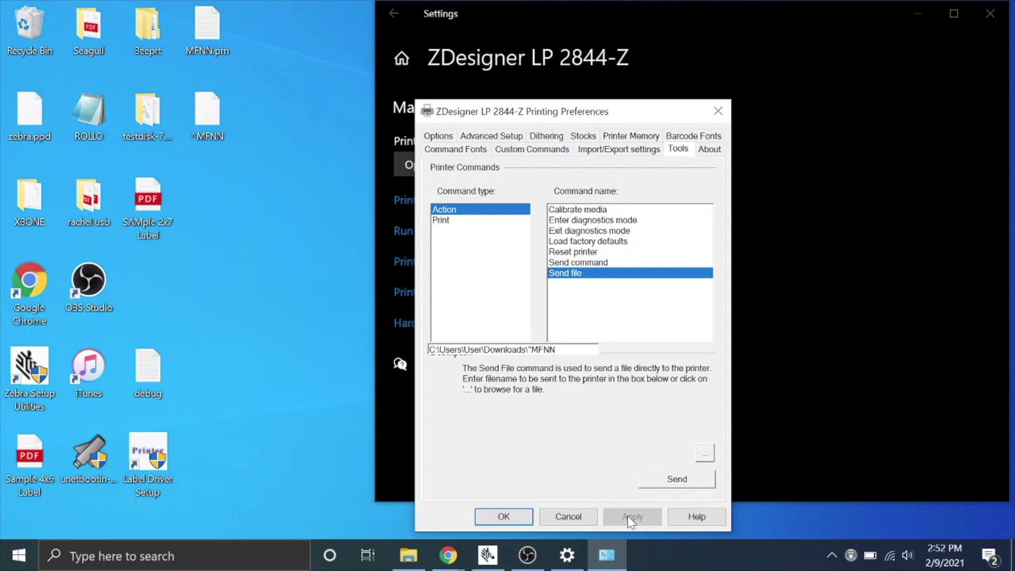
left_click(510, 519)
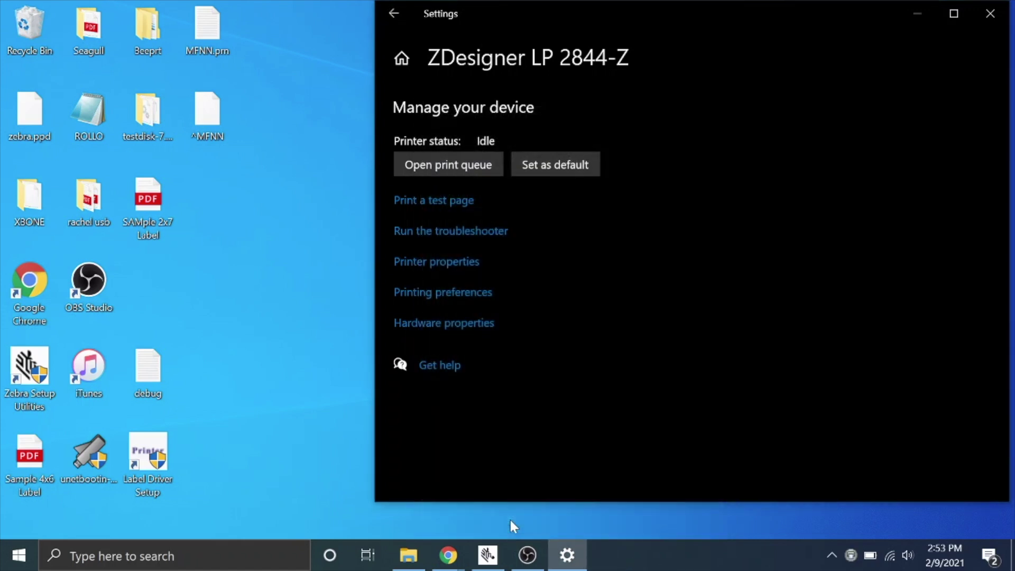
Reopen the ZDesigner LP 2844-Z printing preferences and select the Print configuration label command among the printer tools
left_click(457, 291)
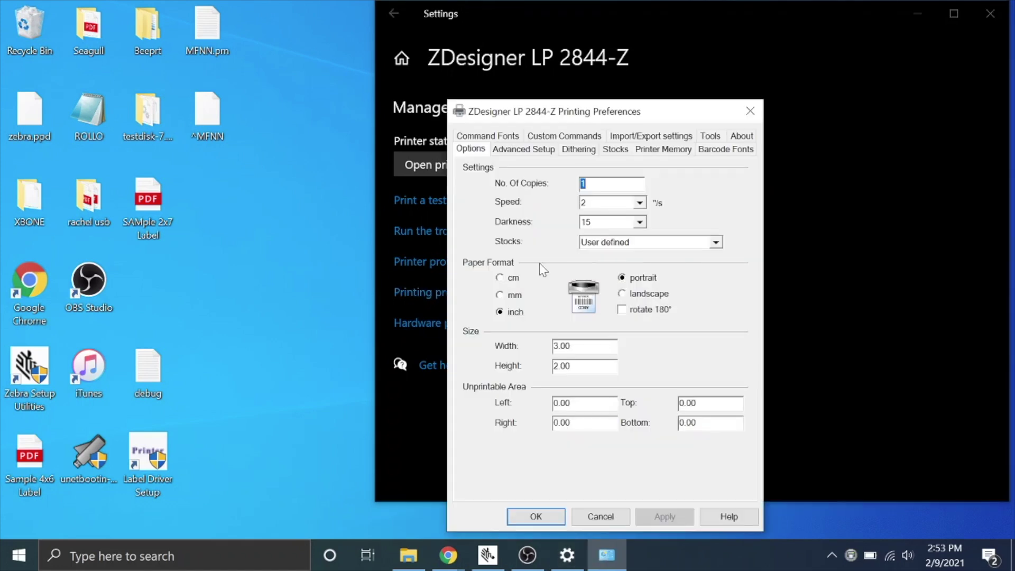
left_click(719, 138)
left_click(489, 220)
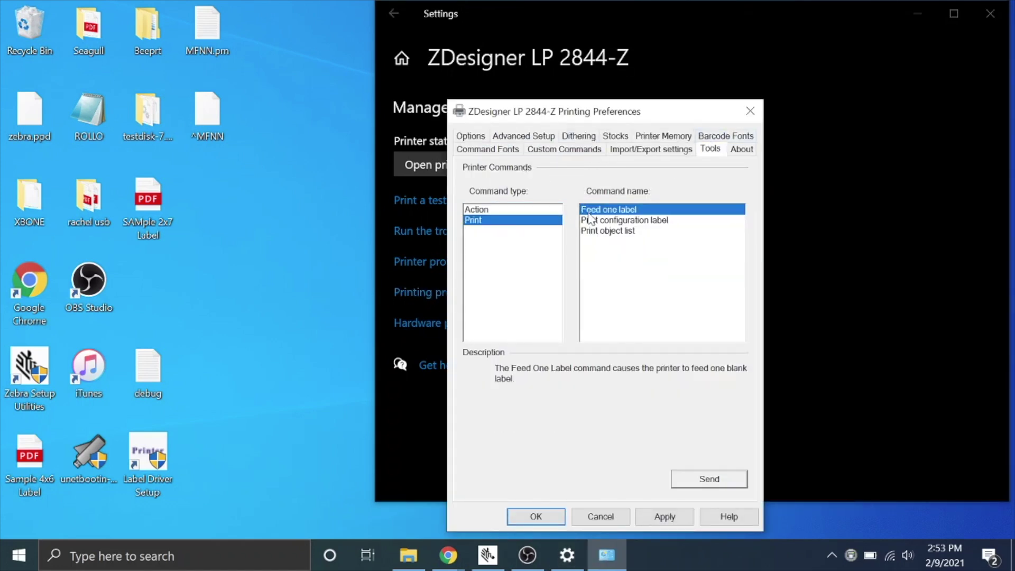
left_click(602, 221)
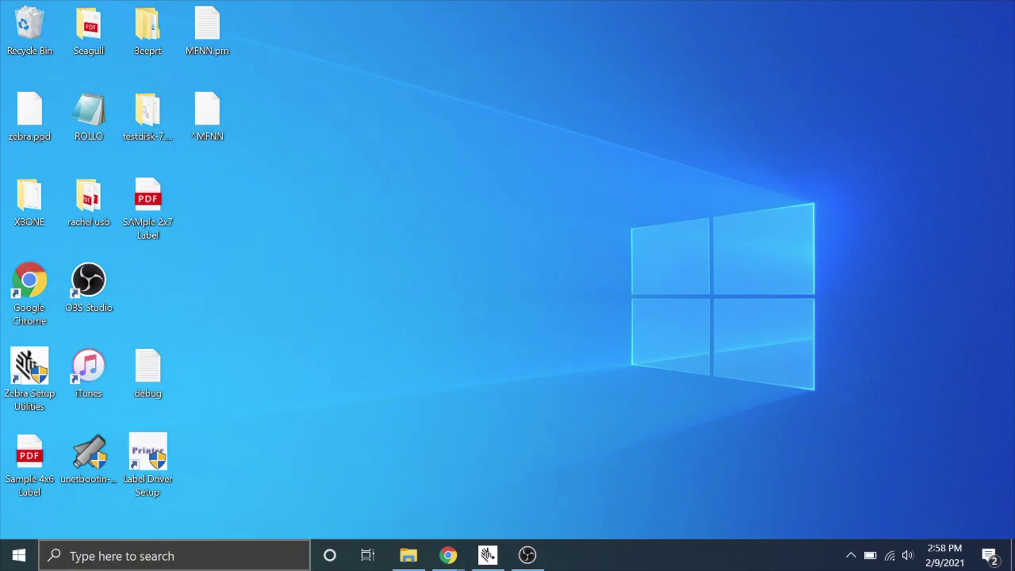
Open the Windows Printers & scanners settings and go to the device management page of the Zebra GC420d - EPL printer
left_click(69, 558)
type("p")
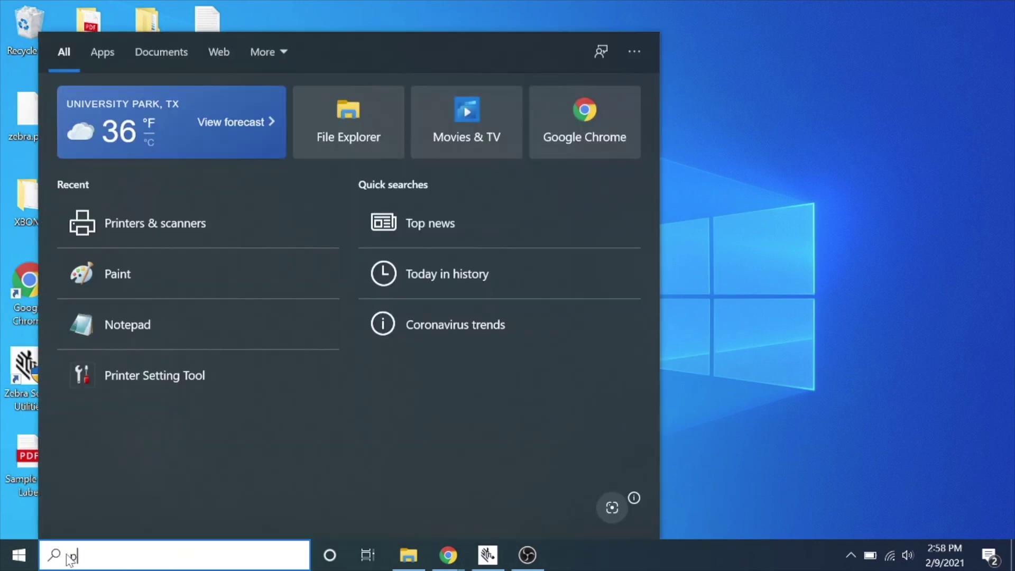
type("rinter")
key("Return")
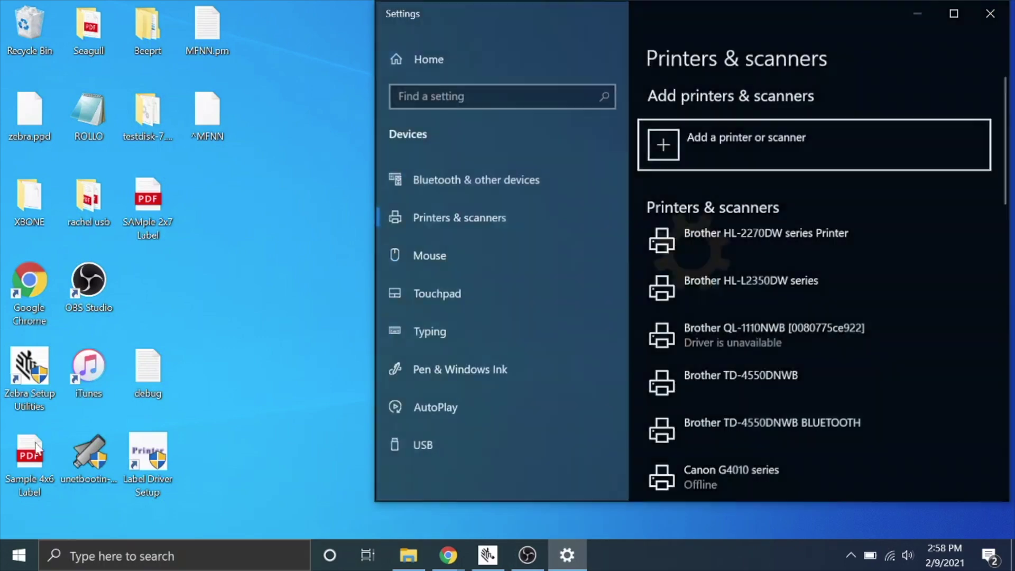
scroll(680, 351, "down", 8)
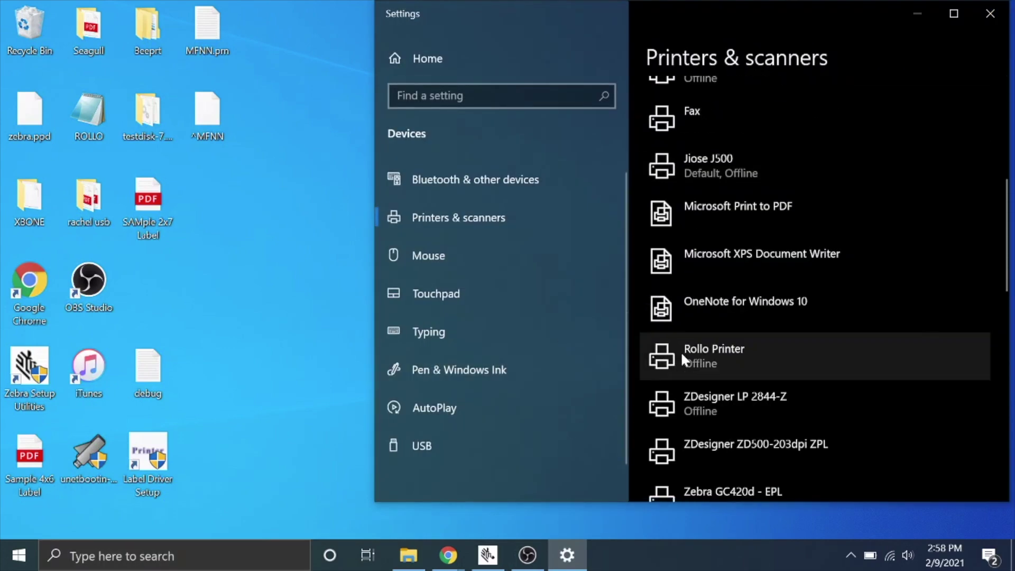
scroll(681, 351, "down", 3)
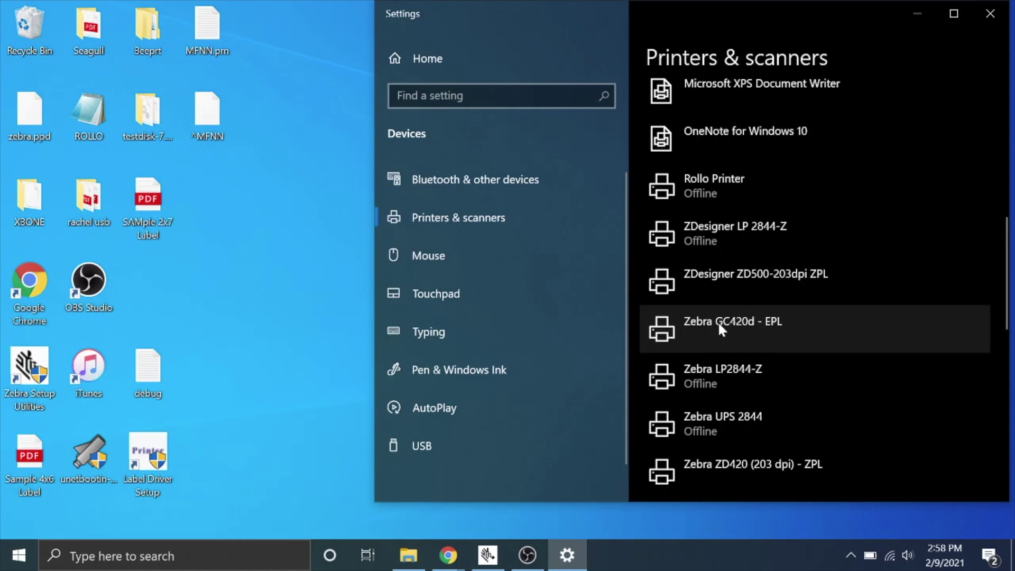
left_click(737, 324)
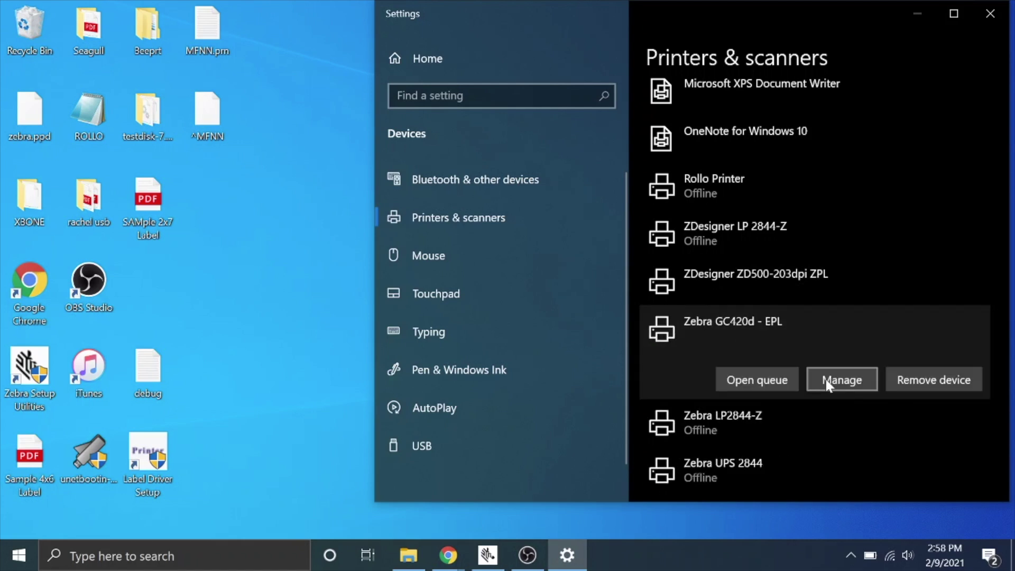
left_click(842, 380)
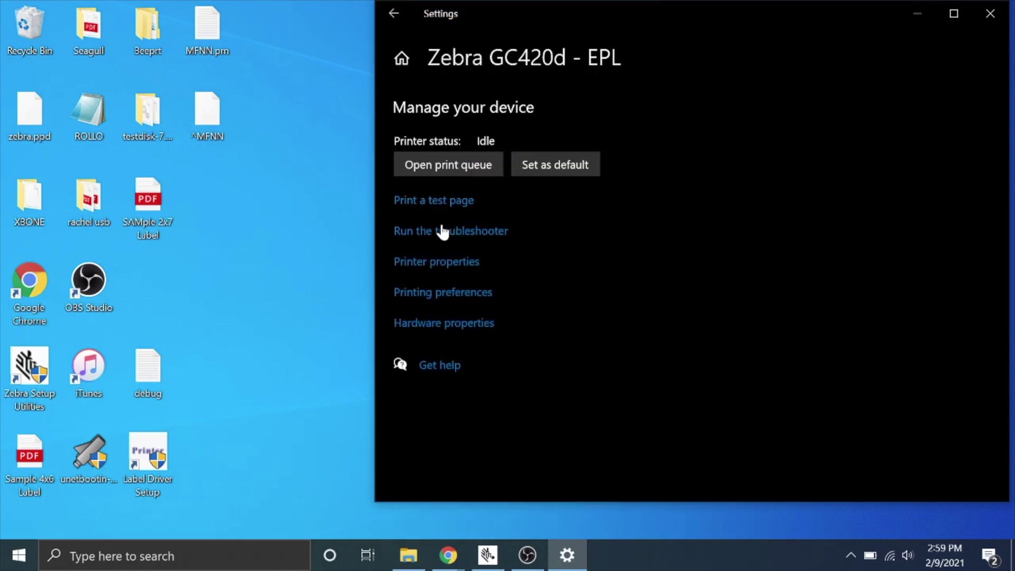
Open the Zebra GC420d - EPL printer properties and display the printer actions available among its tools
left_click(423, 262)
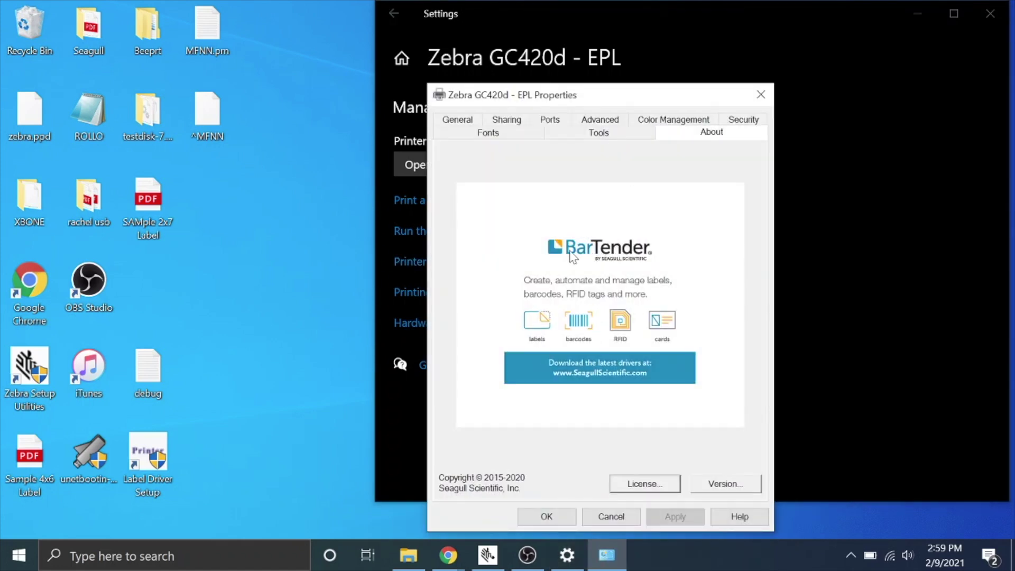
left_click(591, 140)
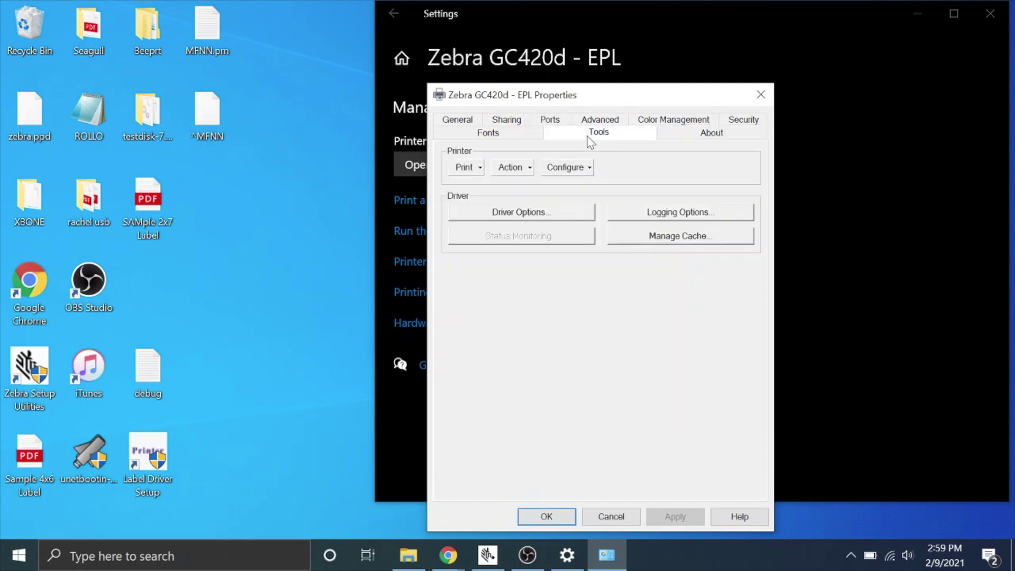
left_click(510, 167)
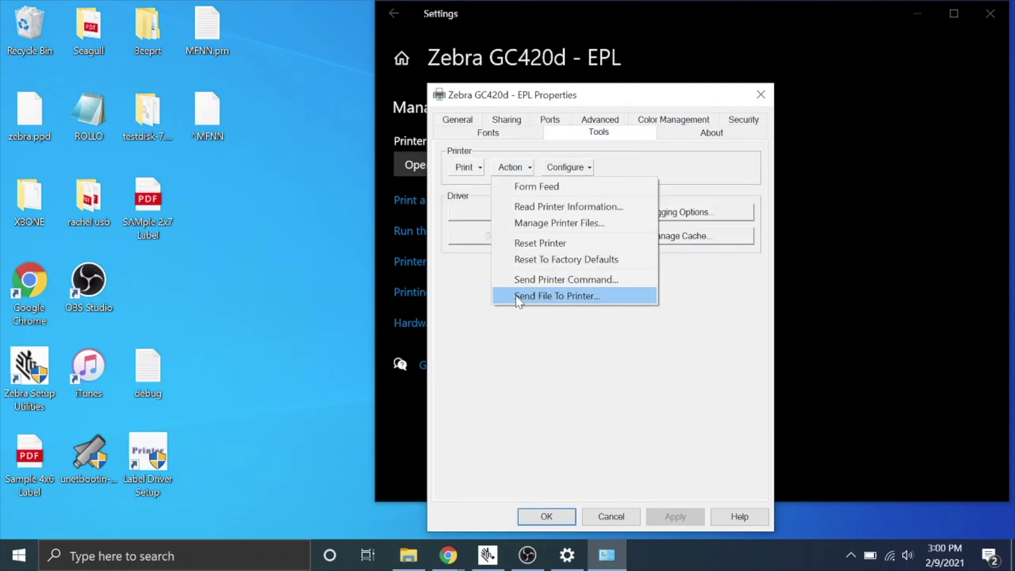
Switch to Chrome to view the Google Drive download page of the ^MFNN file, and return to the printer properties
left_click(449, 556)
left_click(680, 484)
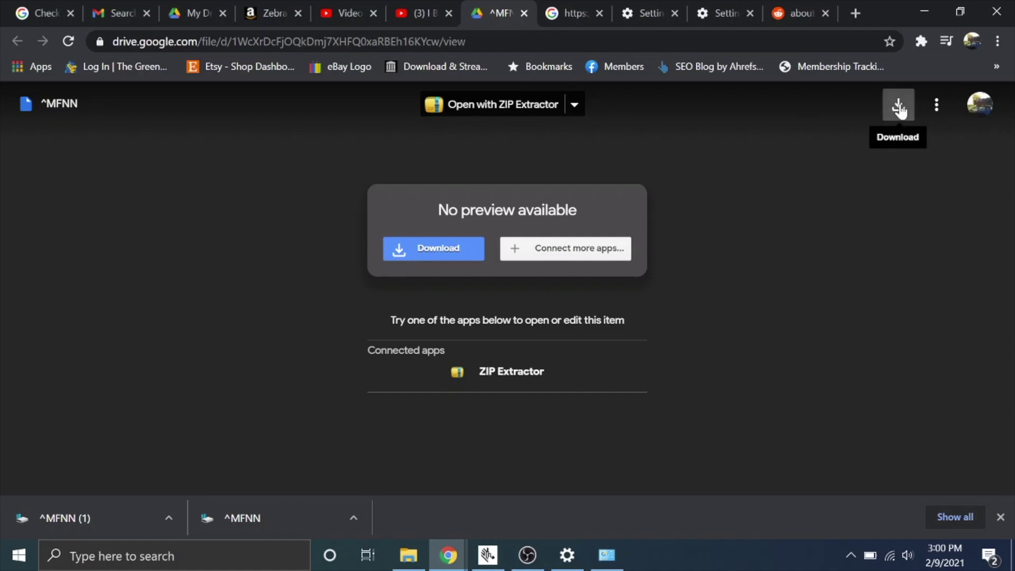
left_click(924, 12)
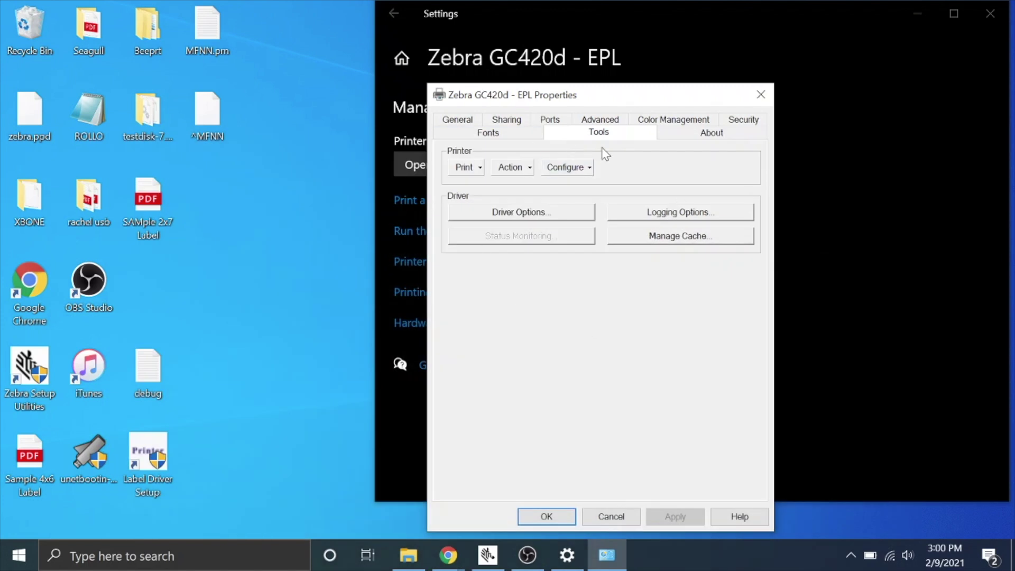
Send the ^MFNN (1) file from Downloads to the Zebra GC420d - EPL printer and close its properties with the settings accepted
left_click(501, 170)
left_click(536, 296)
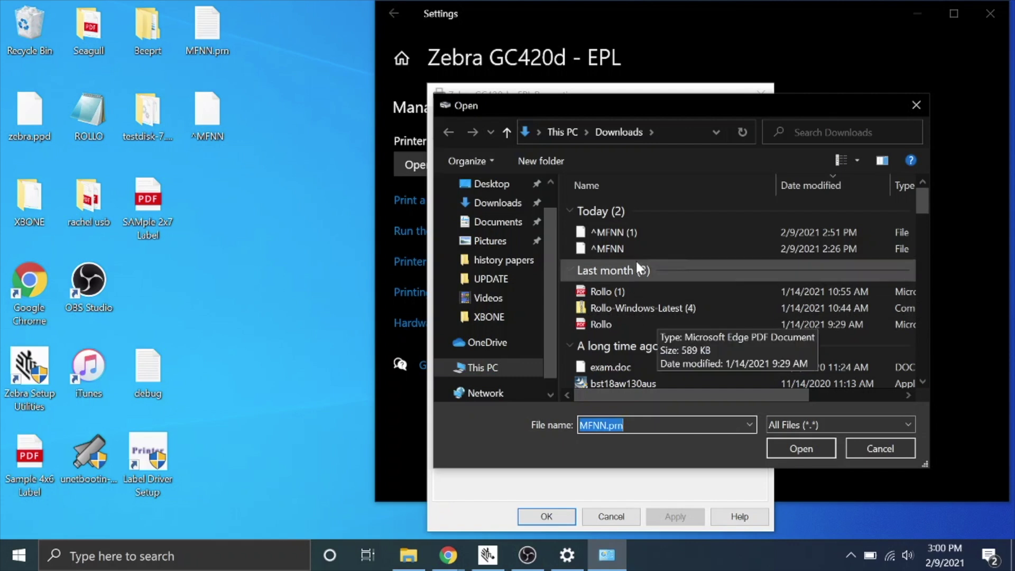
left_click(606, 233)
left_click(800, 447)
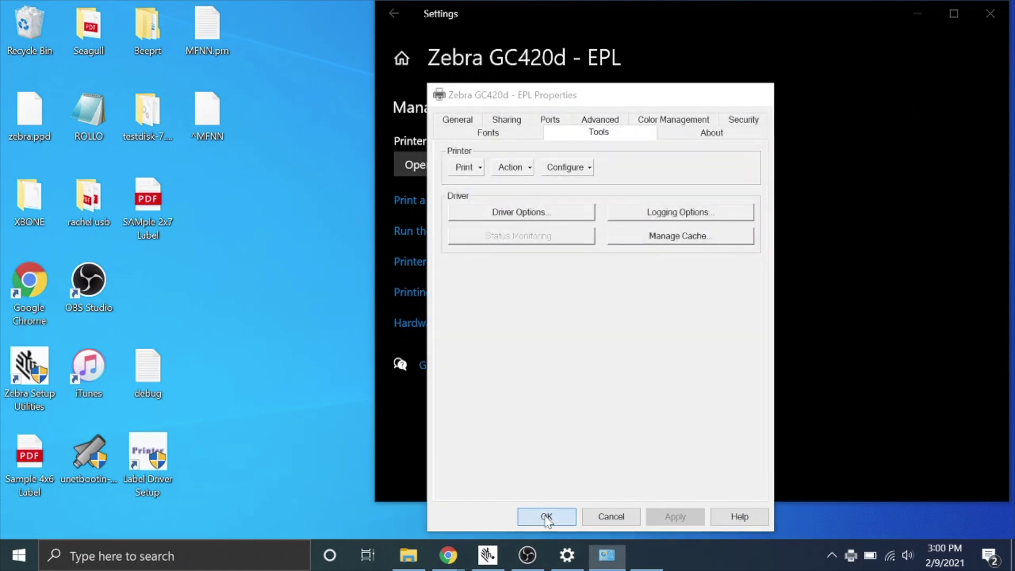
left_click(547, 516)
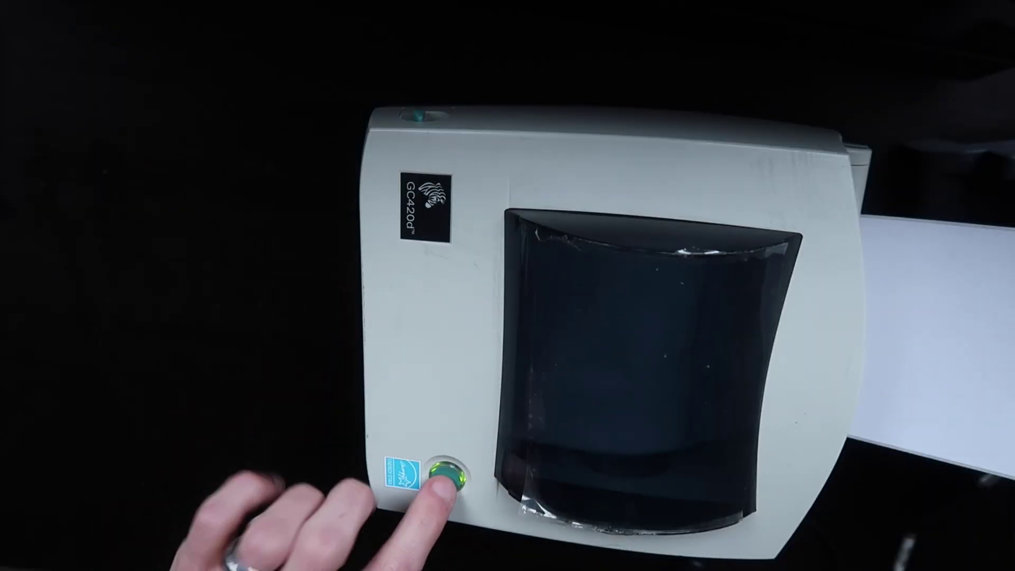